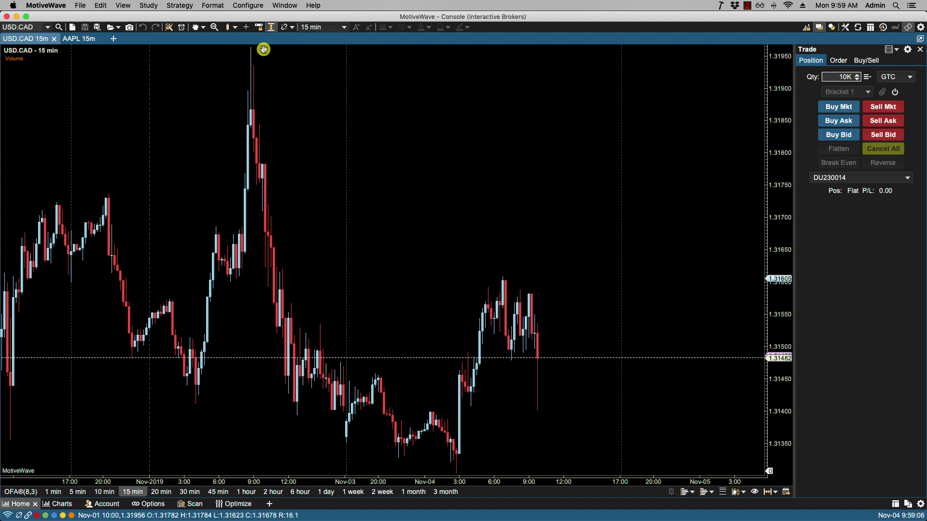
# Open the General Order Presets and compare the Future and Index defaults, ending on Future.
pyautogui.click(252, 6)
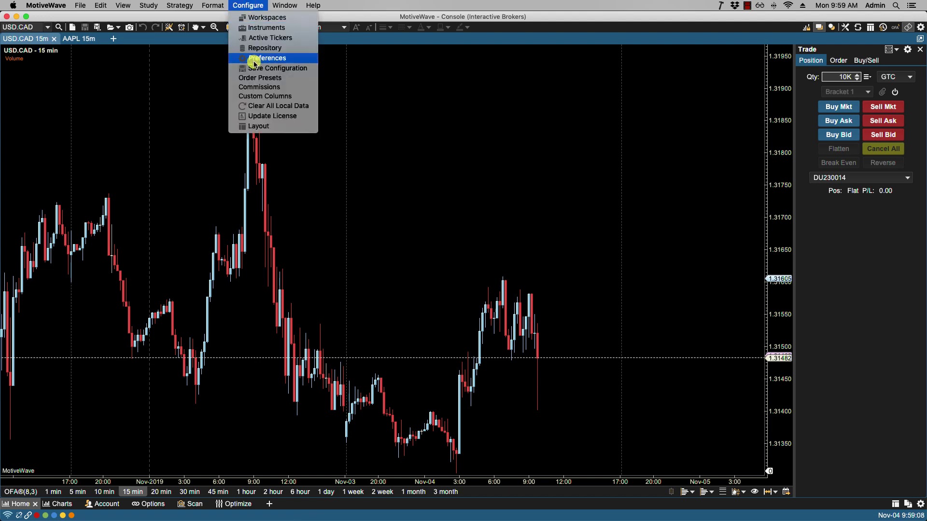
pyautogui.click(256, 77)
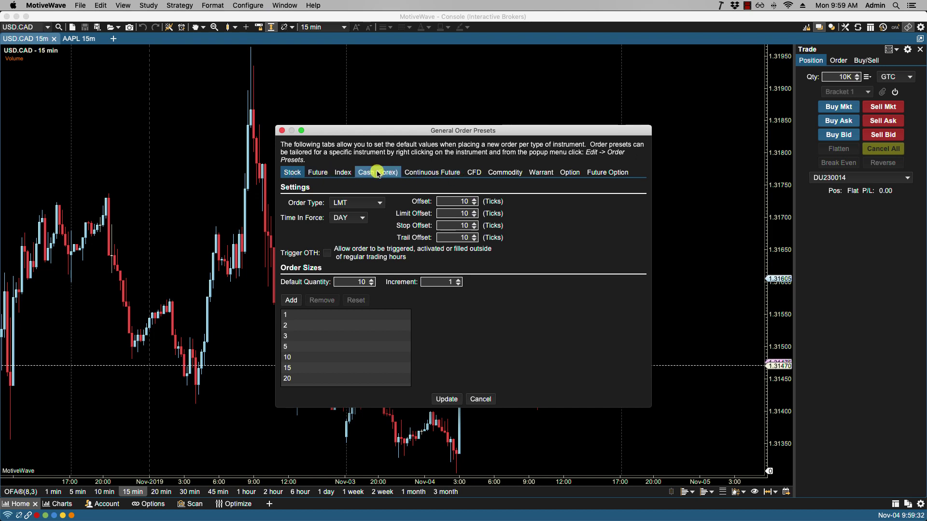
pyautogui.click(317, 173)
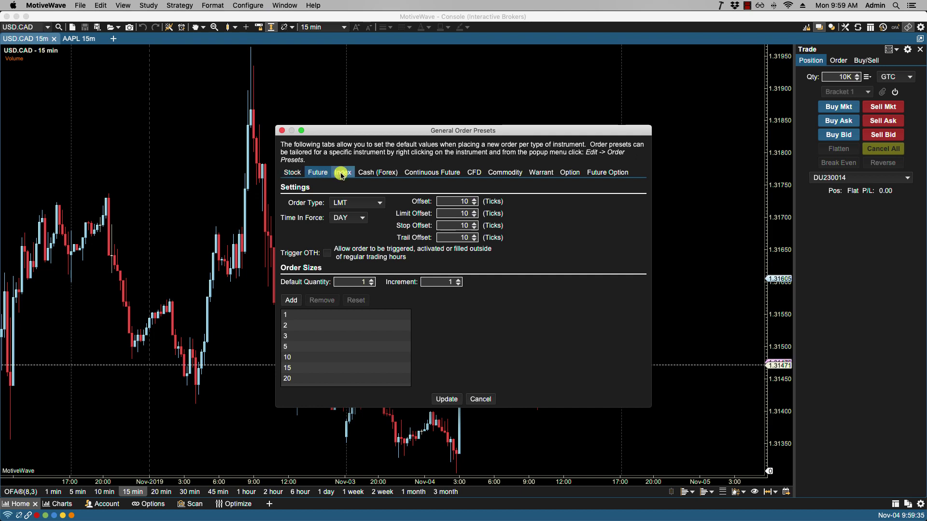
pyautogui.click(342, 174)
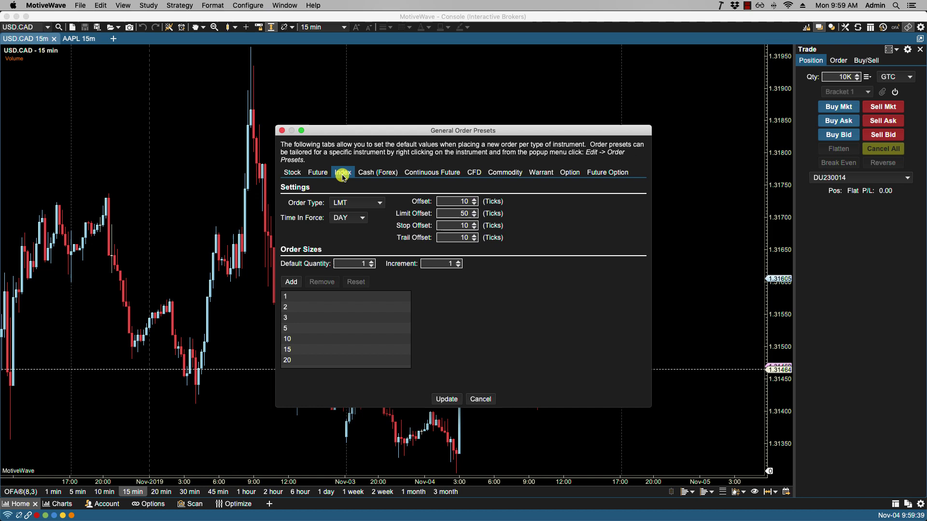
pyautogui.click(321, 176)
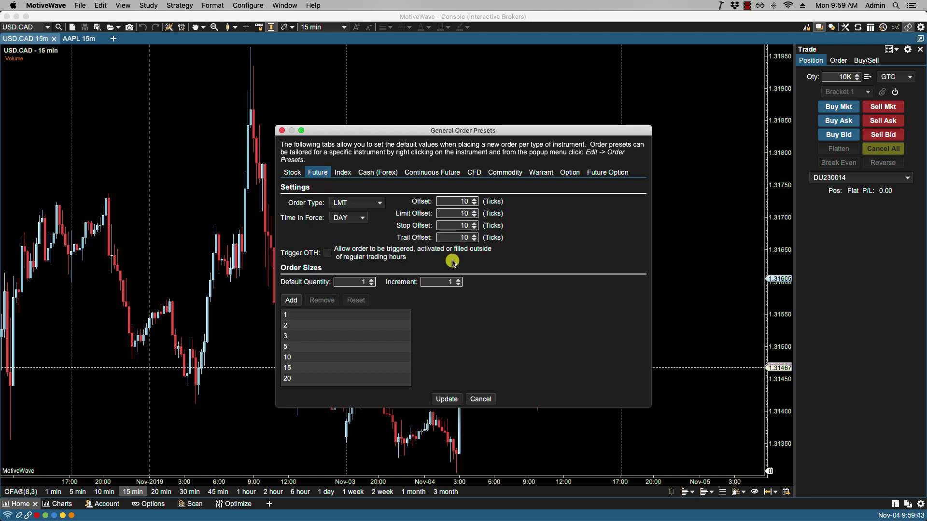
# View Stock presets, trying STP then restoring LMT order type and keeping DAY time in force.
pyautogui.click(296, 175)
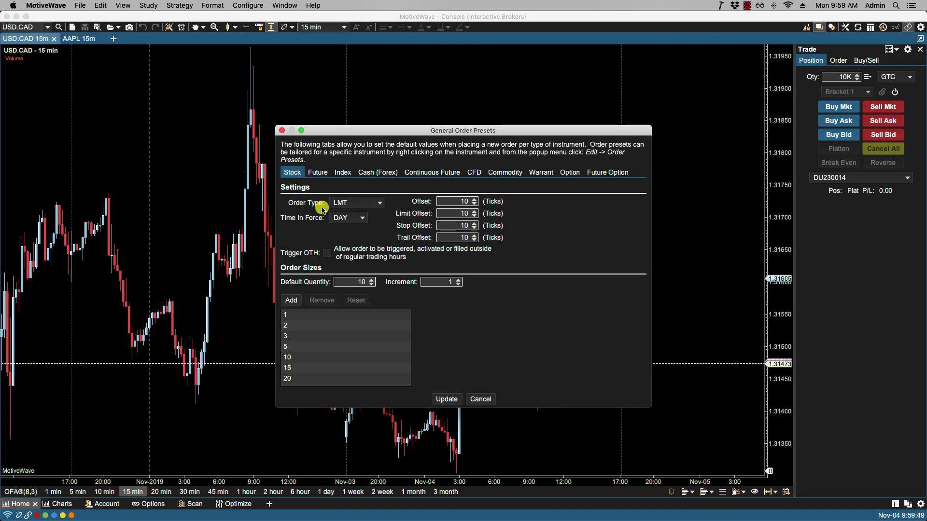
pyautogui.click(381, 204)
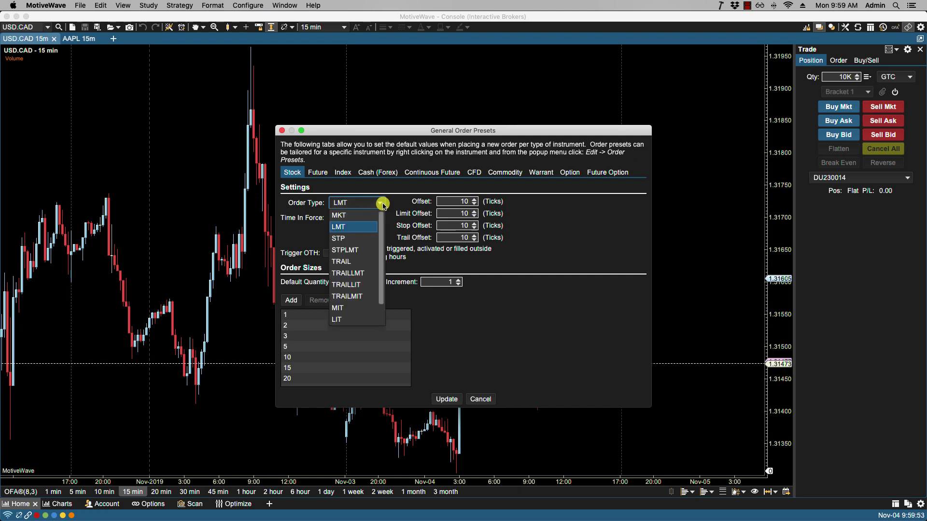
pyautogui.click(349, 239)
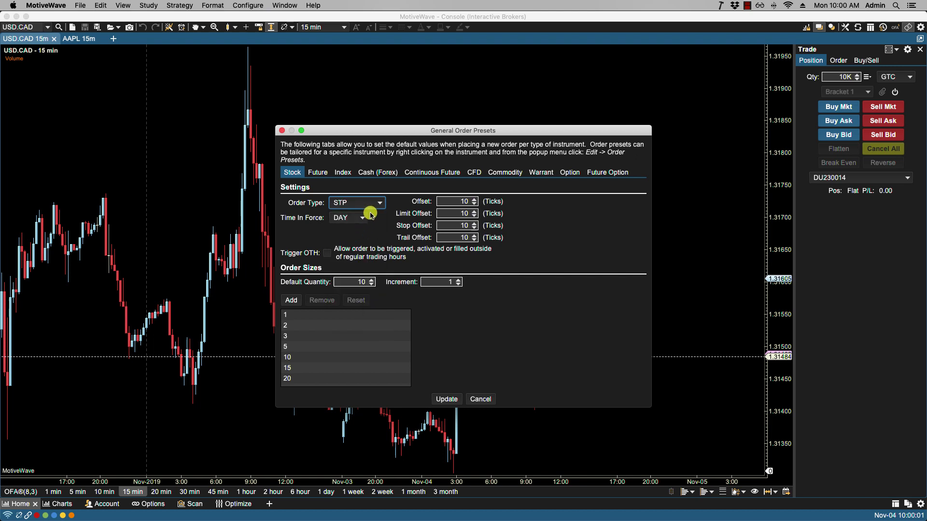
pyautogui.click(369, 206)
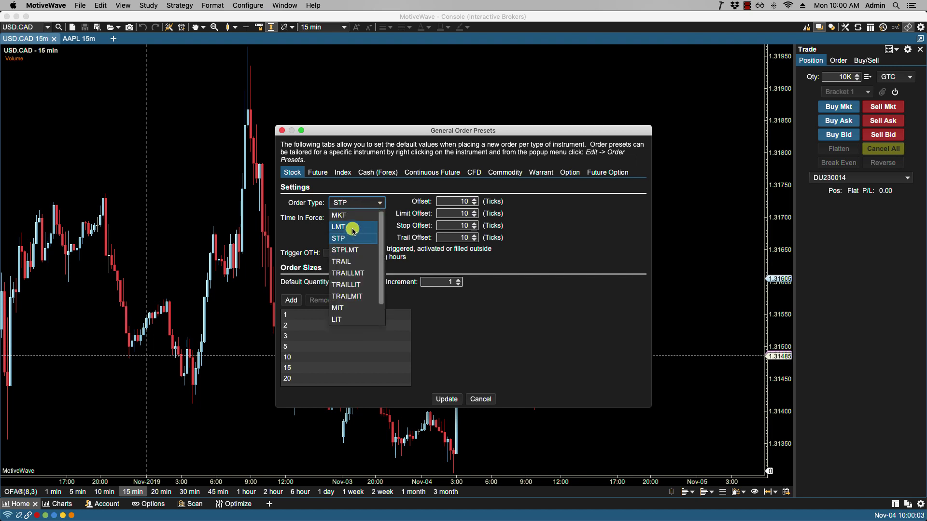
pyautogui.click(352, 228)
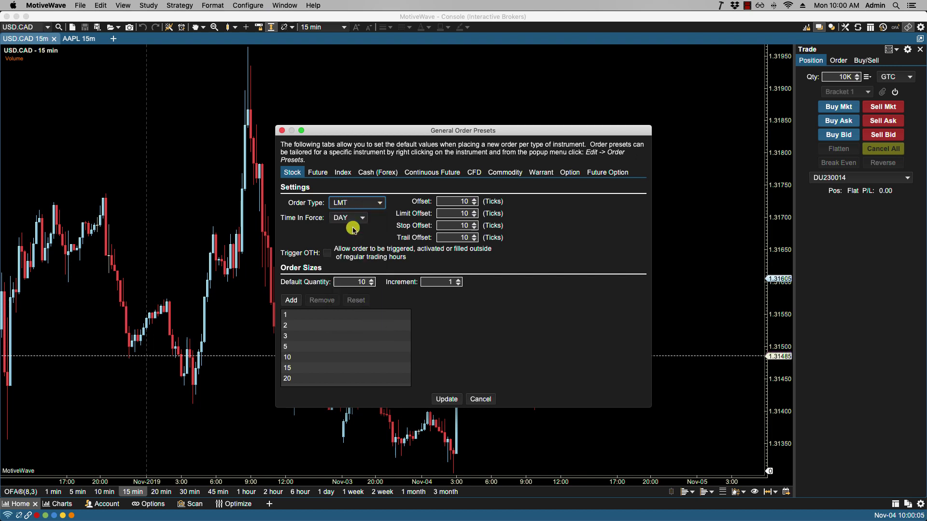
pyautogui.click(362, 220)
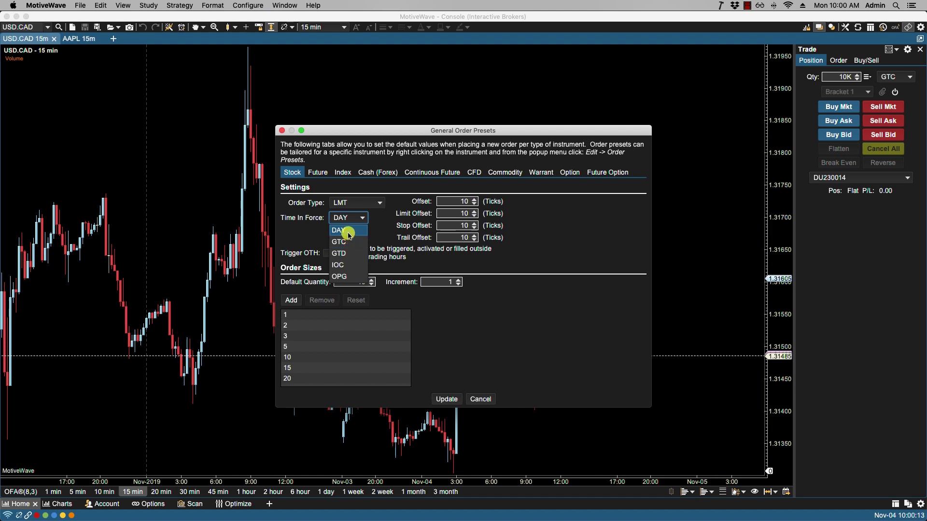
pyautogui.click(349, 234)
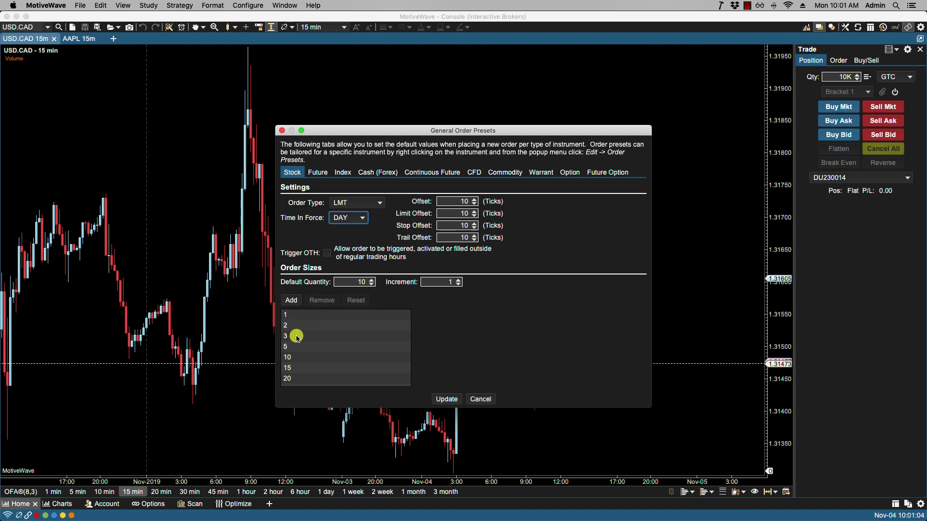
pyautogui.click(292, 300)
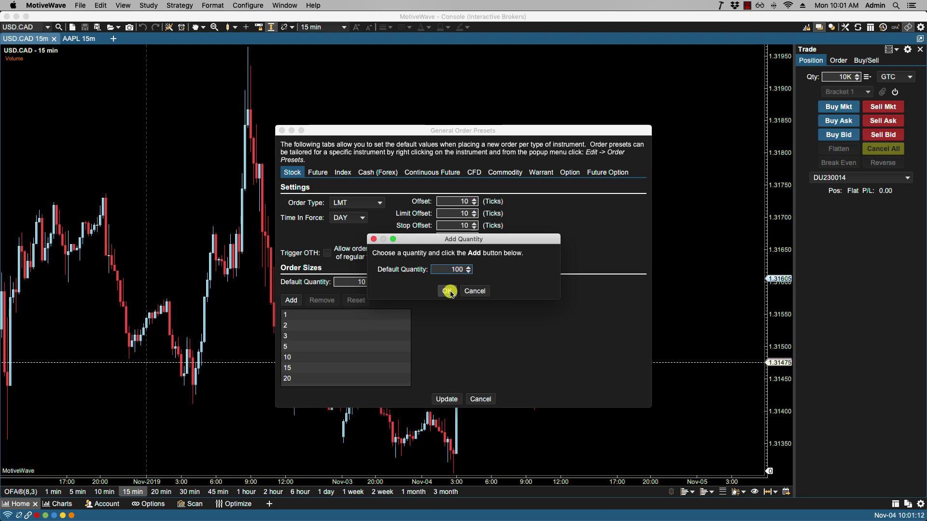
pyautogui.click(447, 291)
pyautogui.moveTo(407, 317); pyautogui.dragTo(404, 338)
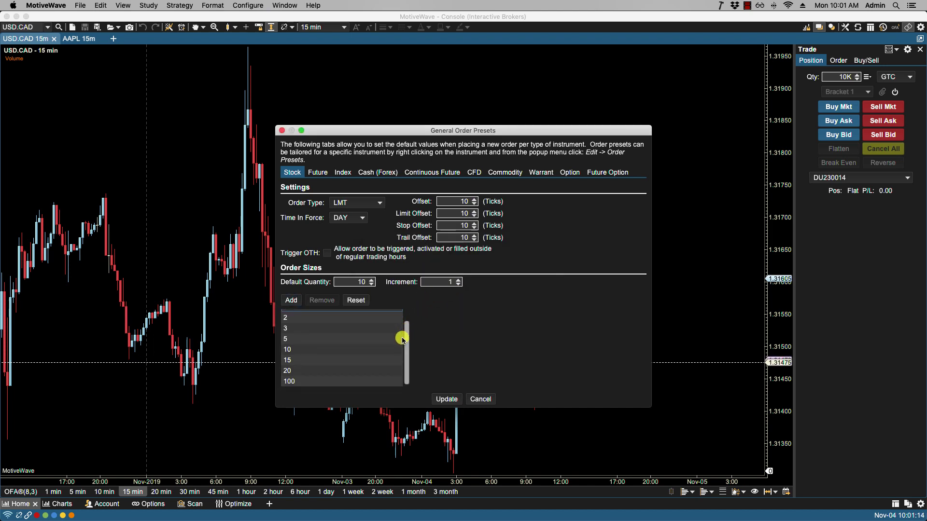
pyautogui.click(299, 382)
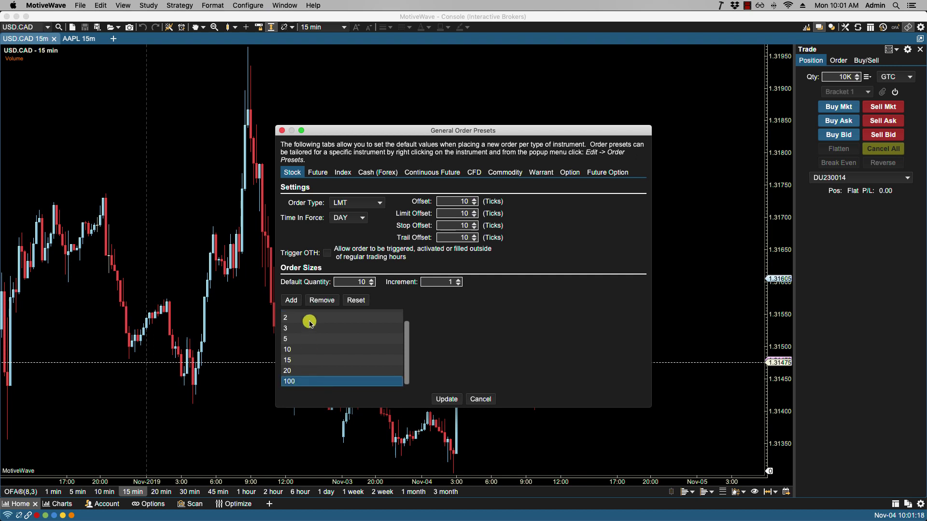
pyautogui.click(356, 301)
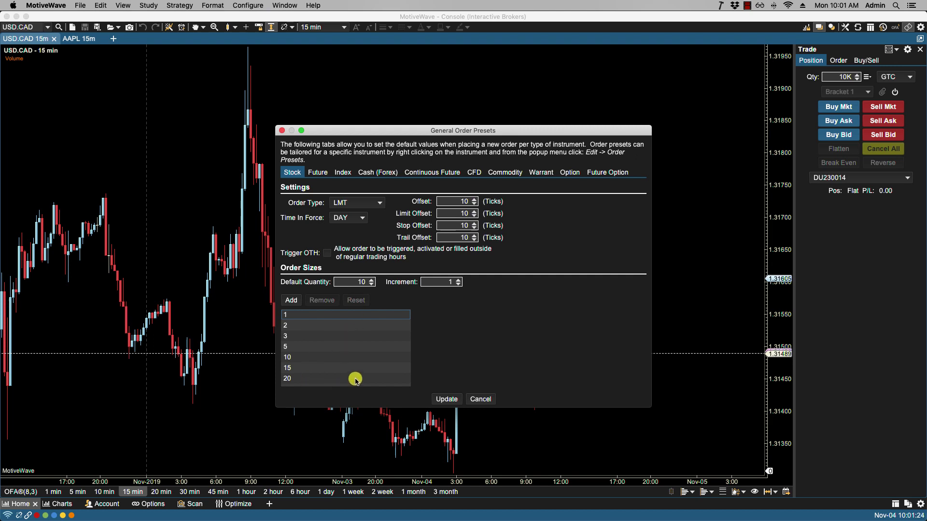
# Set Cash (Forex) presets to GTC, limit offset 200, quantity 100K, increment 50K, and update.
pyautogui.click(383, 175)
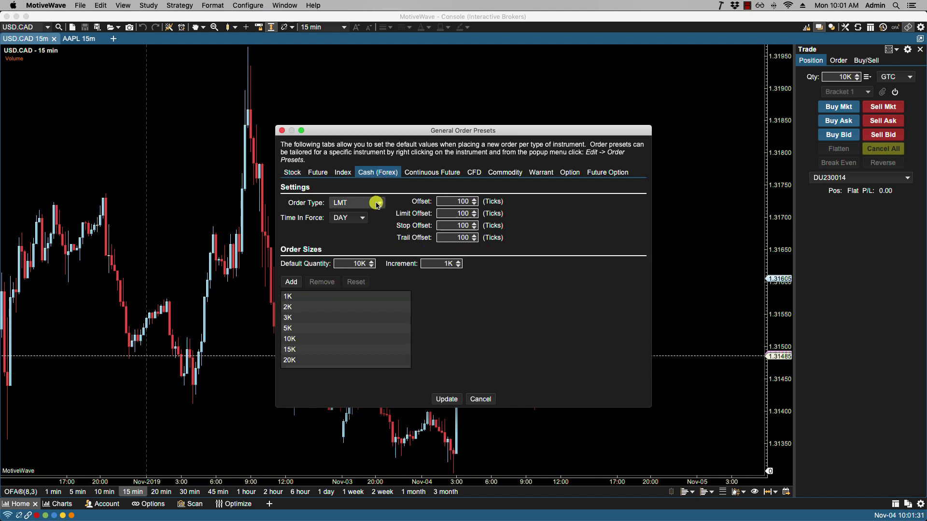
pyautogui.click(355, 217)
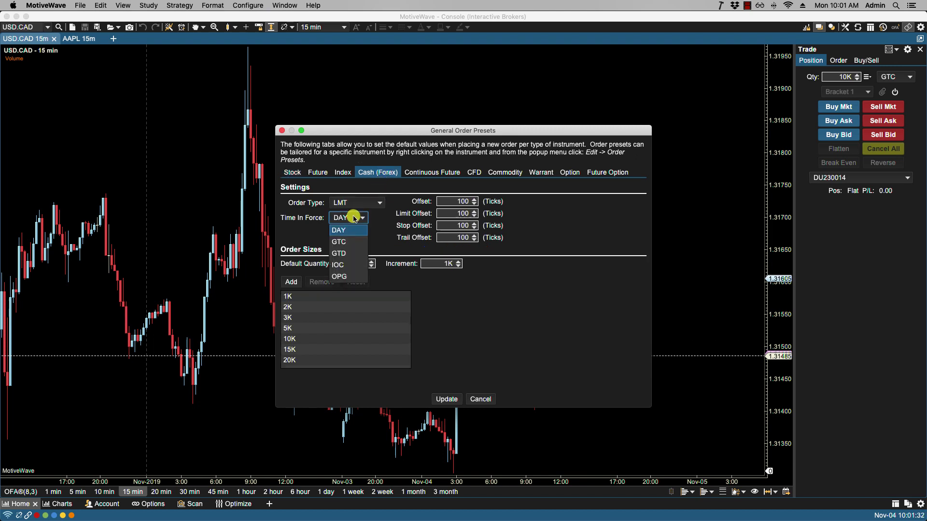
pyautogui.click(347, 241)
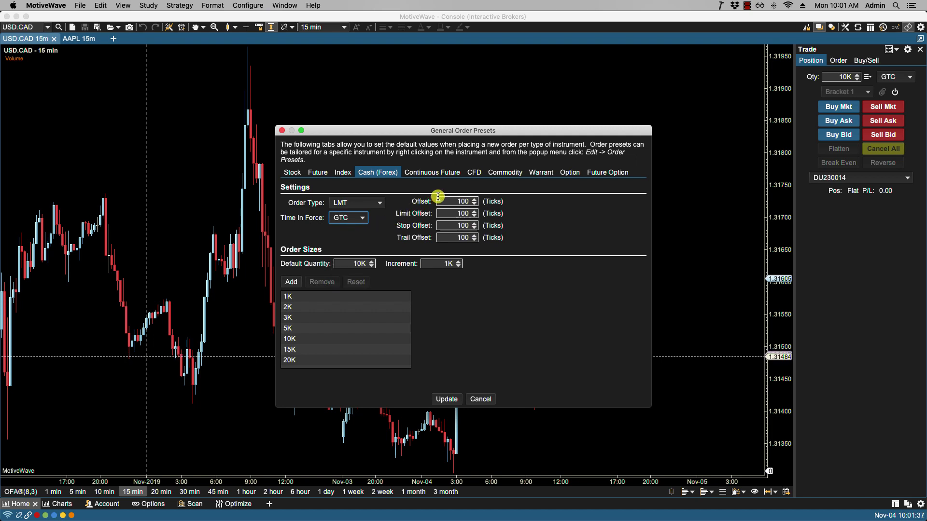
pyautogui.click(454, 214)
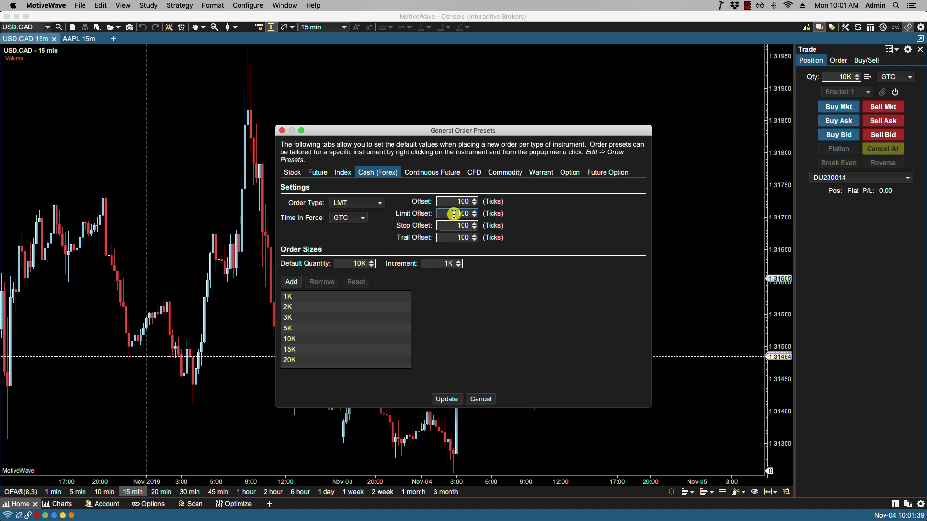
pyautogui.write('2')
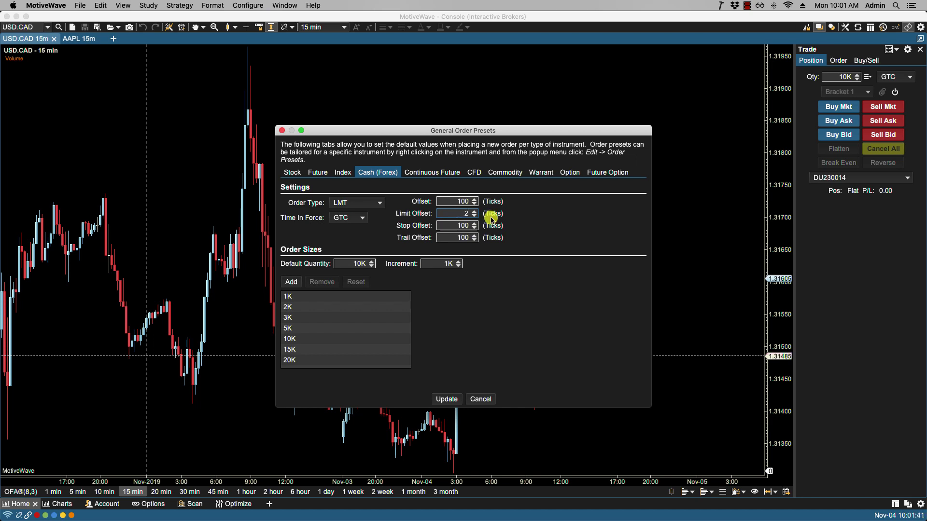
pyautogui.write('00')
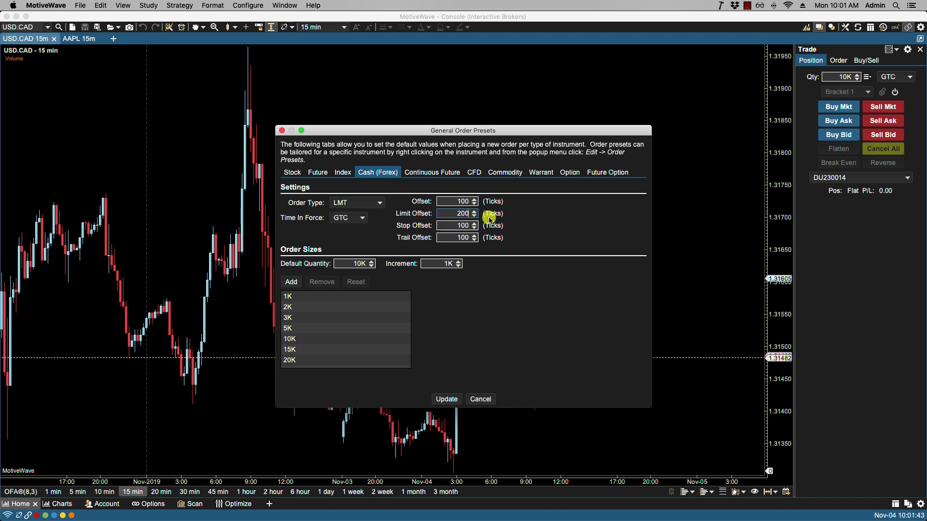
pyautogui.click(358, 264)
pyautogui.write('0')
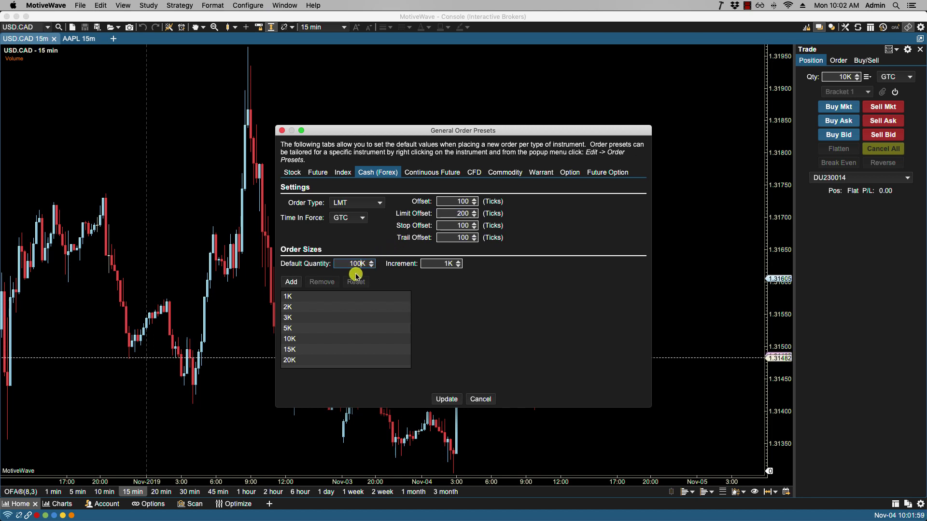
pyautogui.click(444, 265)
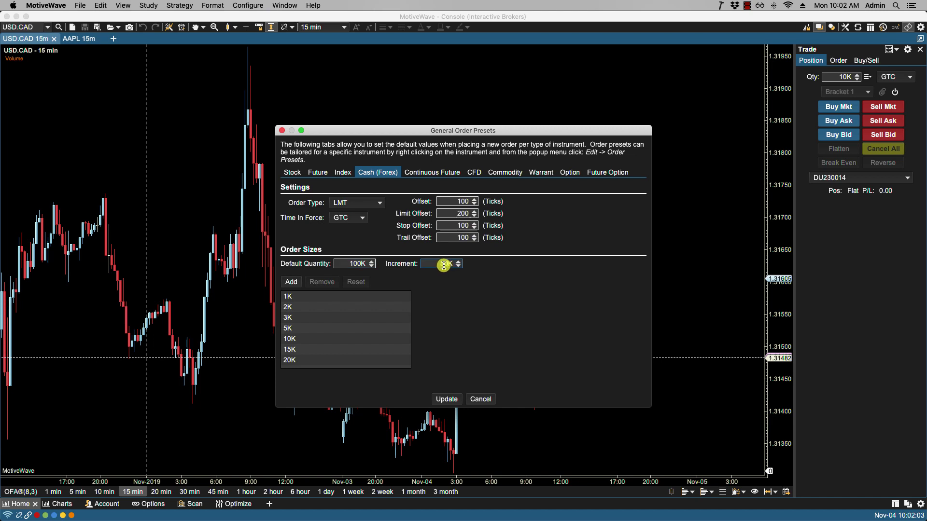
pyautogui.click(444, 399)
# Reopen the order presets to verify the saved Cash (Forex) values, then cancel.
pyautogui.click(249, 6)
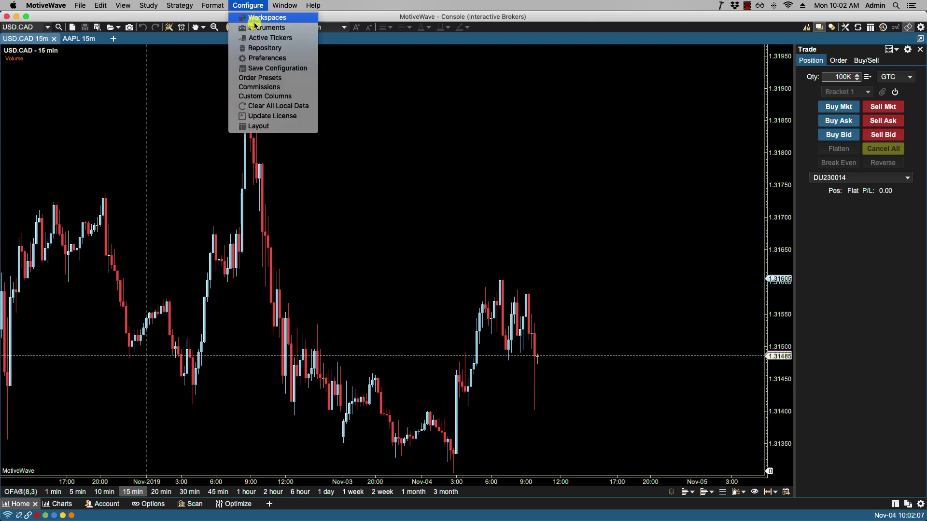
pyautogui.click(265, 78)
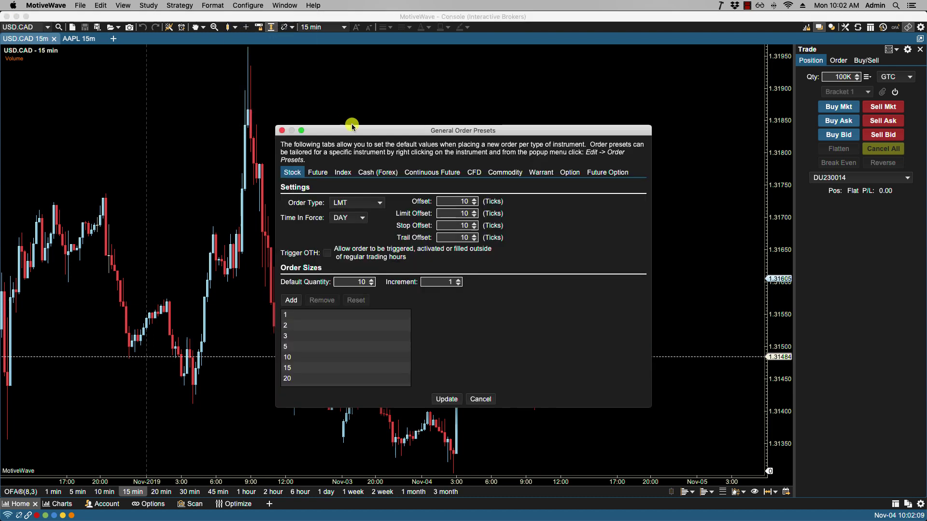
pyautogui.click(367, 172)
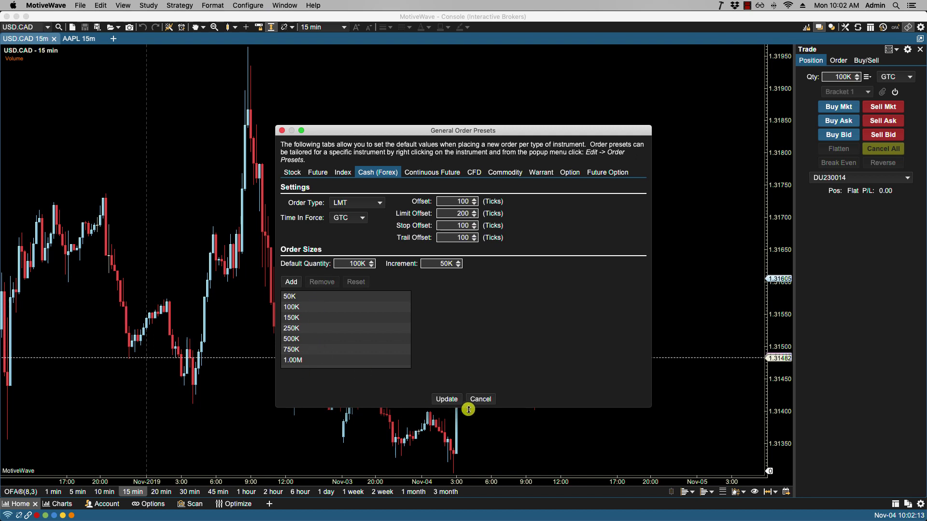
pyautogui.click(480, 399)
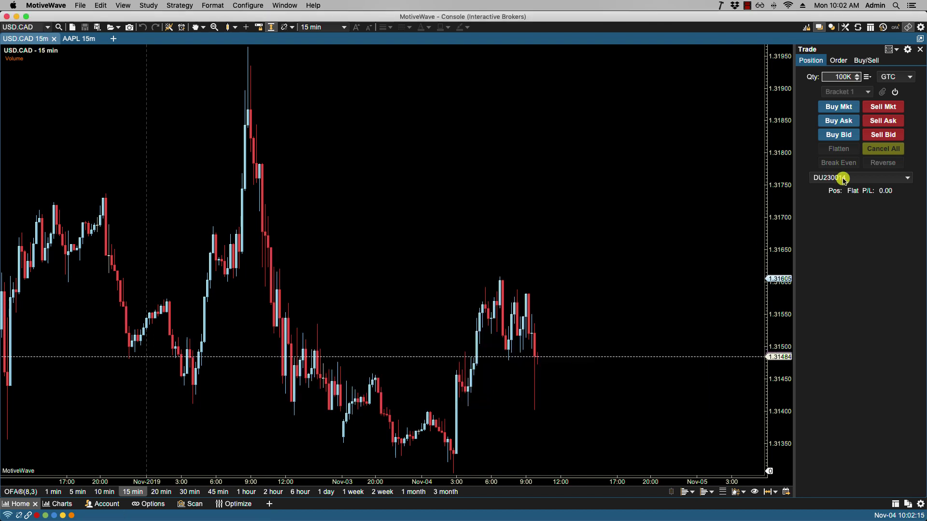
# Start a 100K buy order from the trade panel's Order form and rescale prices to see it.
pyautogui.click(849, 64)
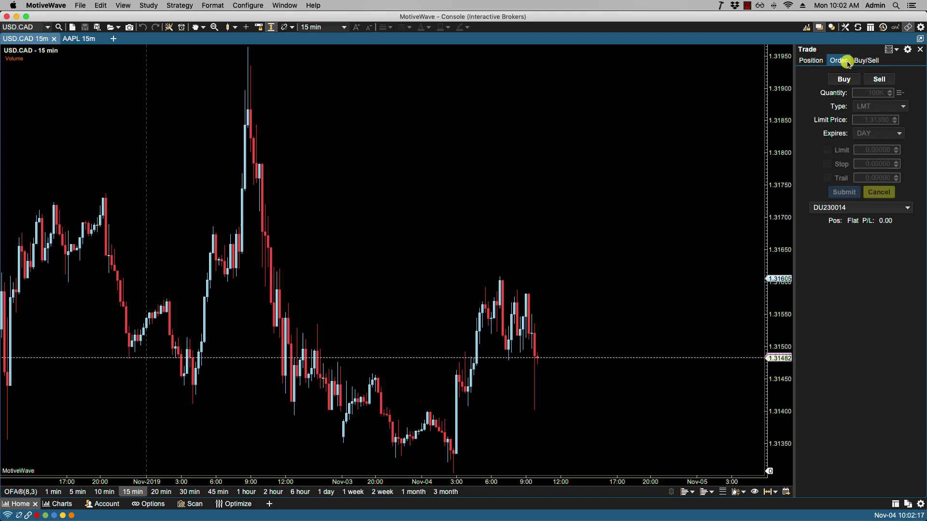
pyautogui.click(845, 79)
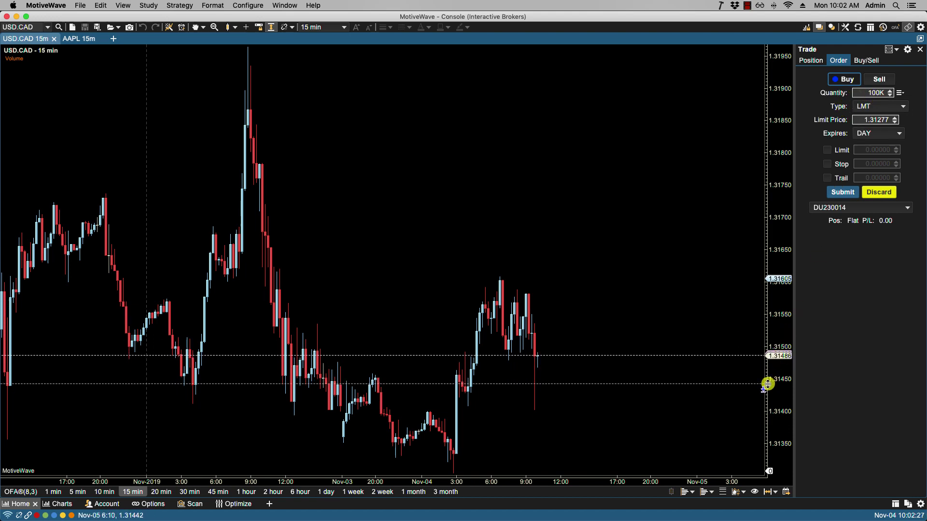
pyautogui.moveTo(767, 384); pyautogui.dragTo(778, 290)
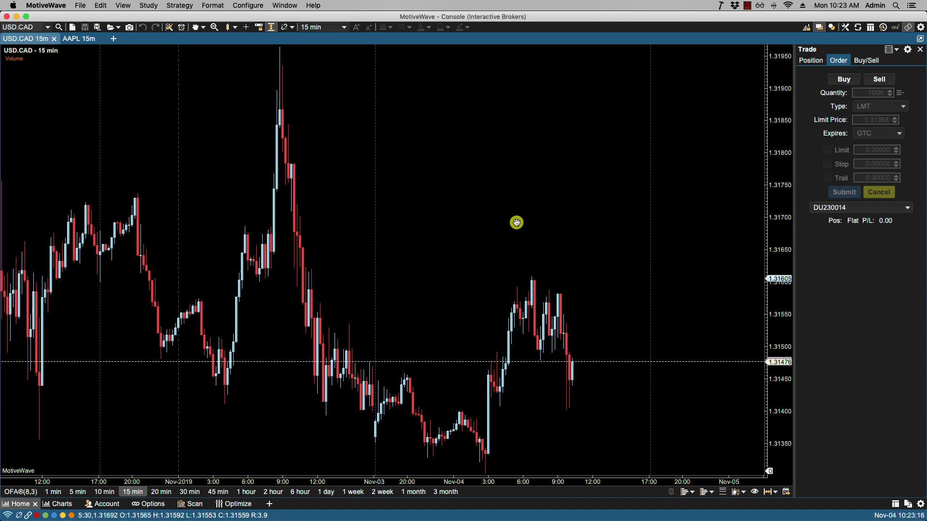
# Override the USD.CAD instrument order preset's limit offset from 200 to 100 ticks and confirm.
pyautogui.rightClick(515, 223)
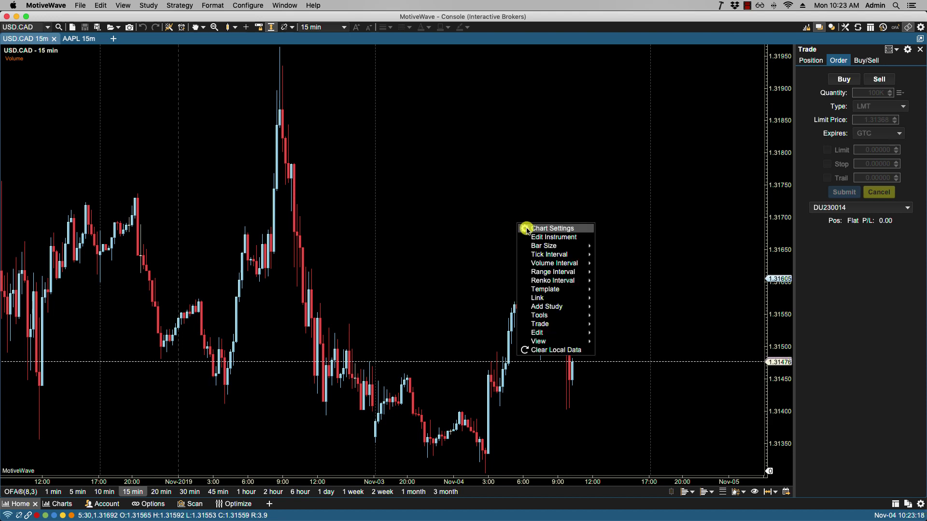
pyautogui.click(535, 239)
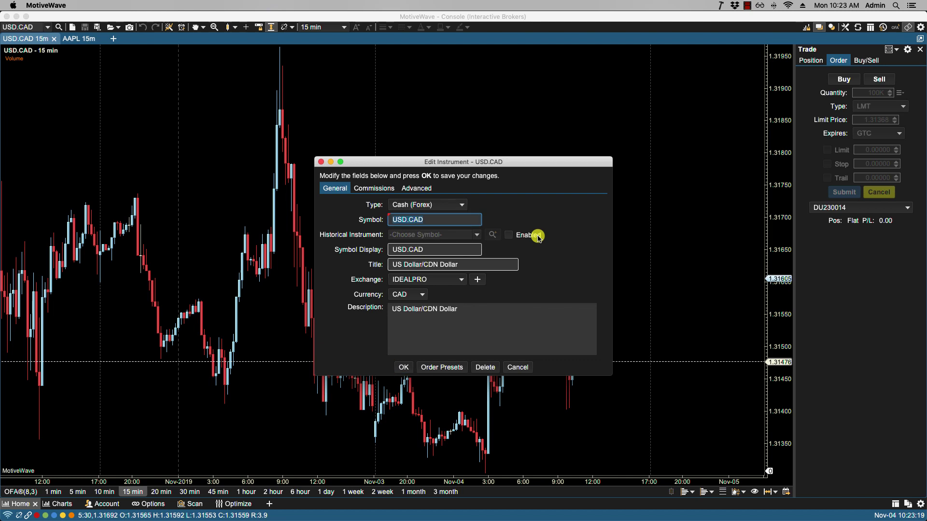
pyautogui.click(450, 367)
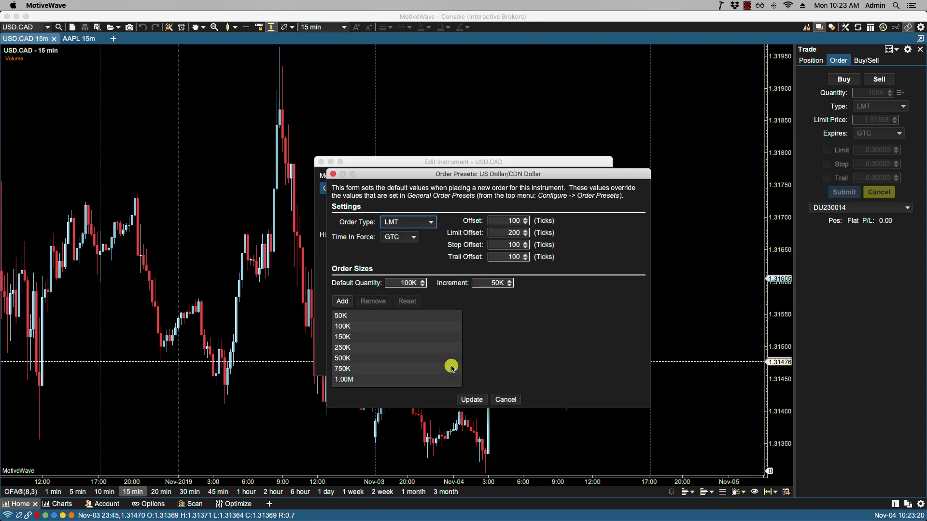
pyautogui.doubleClick(510, 234)
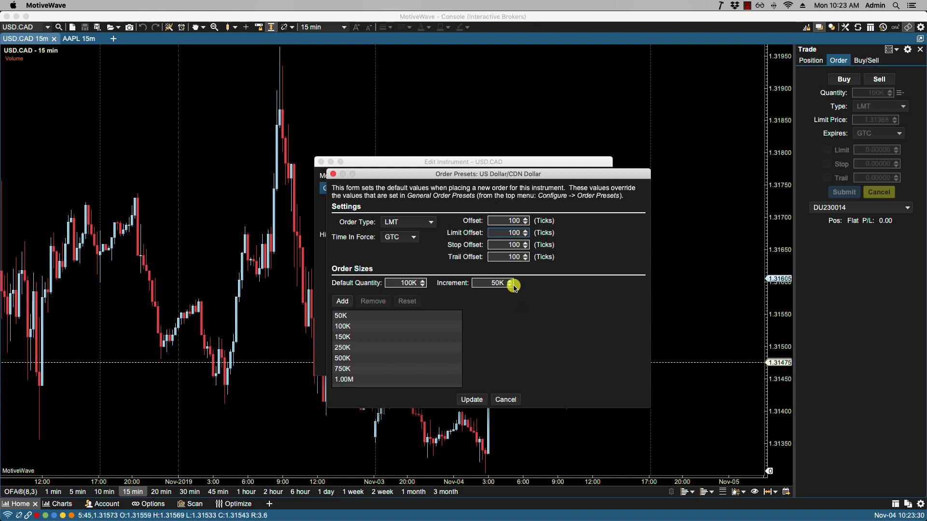
pyautogui.doubleClick(511, 233)
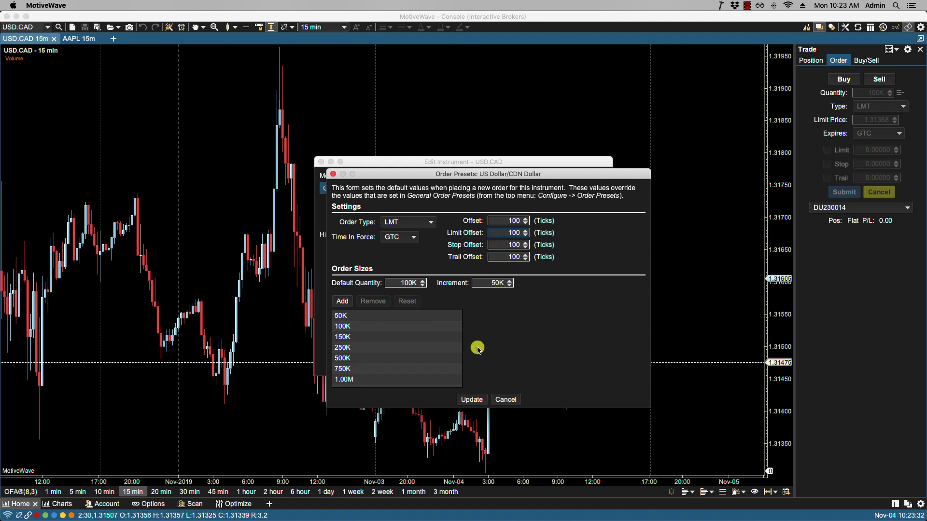
pyautogui.click(472, 399)
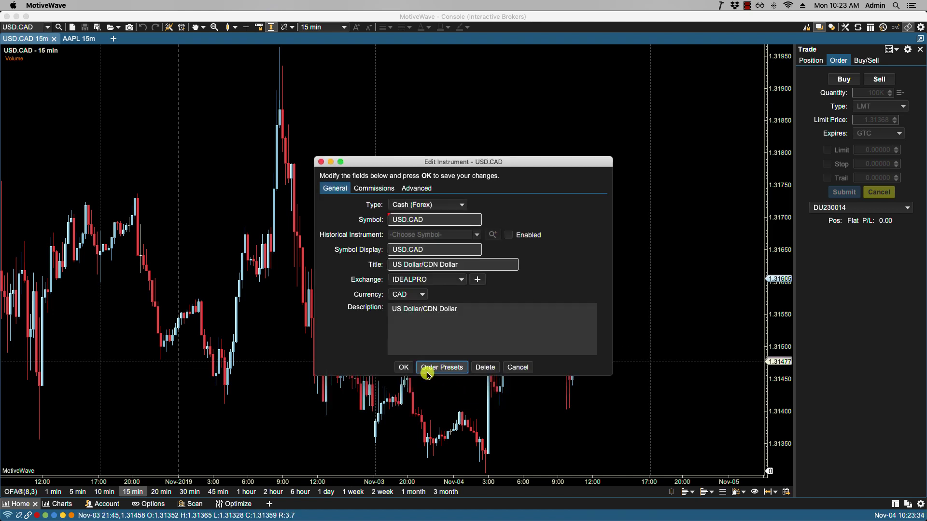
pyautogui.click(404, 368)
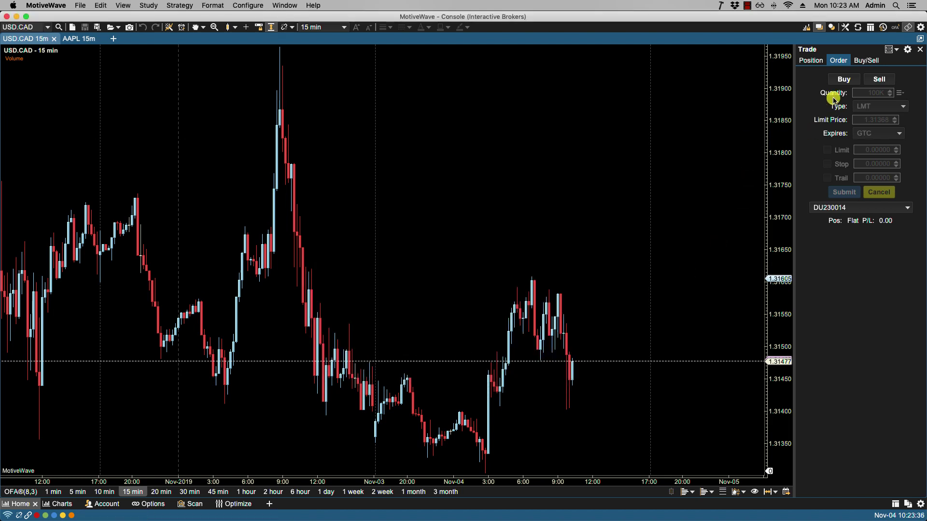
# Stage a 100K GTC USD.CAD buy limit order at 1.31376 using the new presets.
pyautogui.click(842, 80)
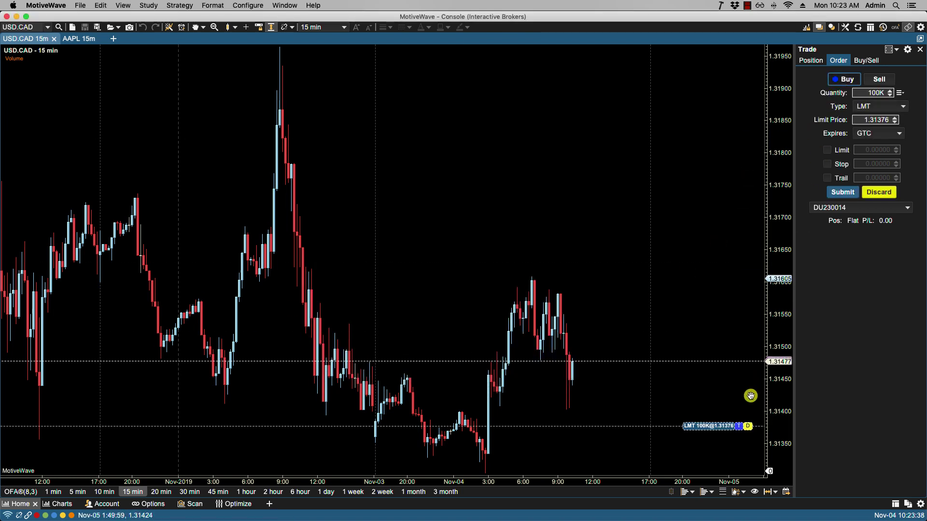